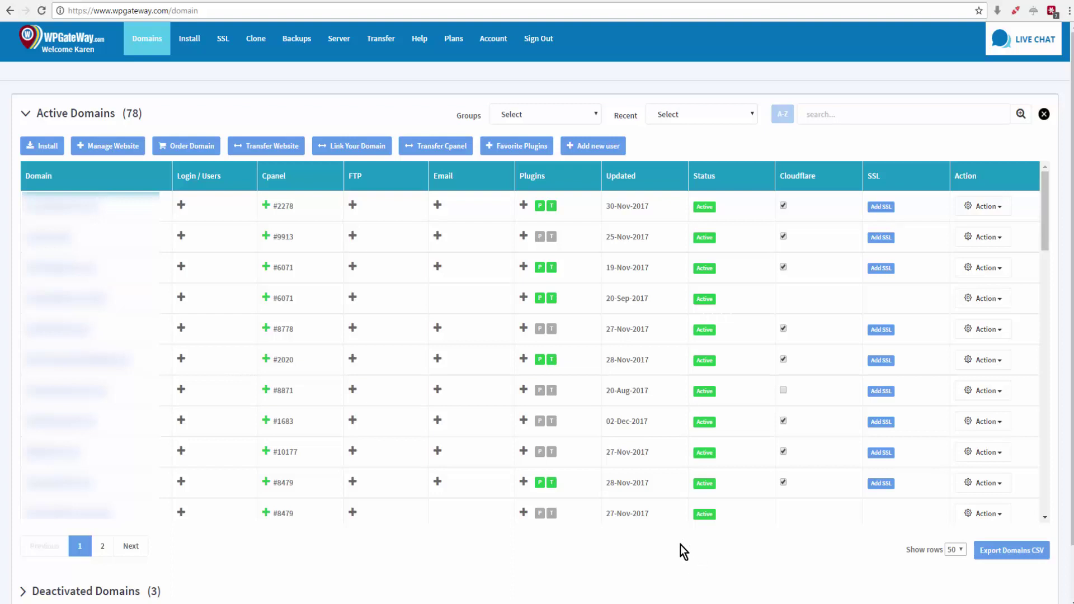
Step: Expand the SSL dropdown in the domains dashboard's top navigation
{"action": "left_click", "coordinate": [224, 44]}
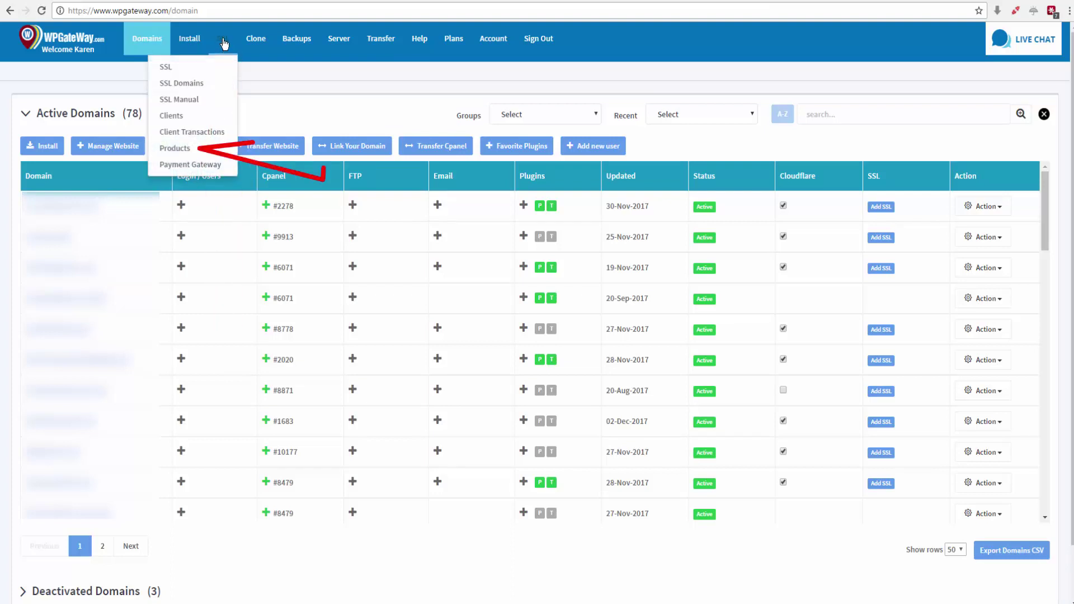
Step: Confirm Testing mode for the SSL - Secure Socket Layer product, then visit thesslfix.com
{"action": "left_click", "coordinate": [176, 150]}
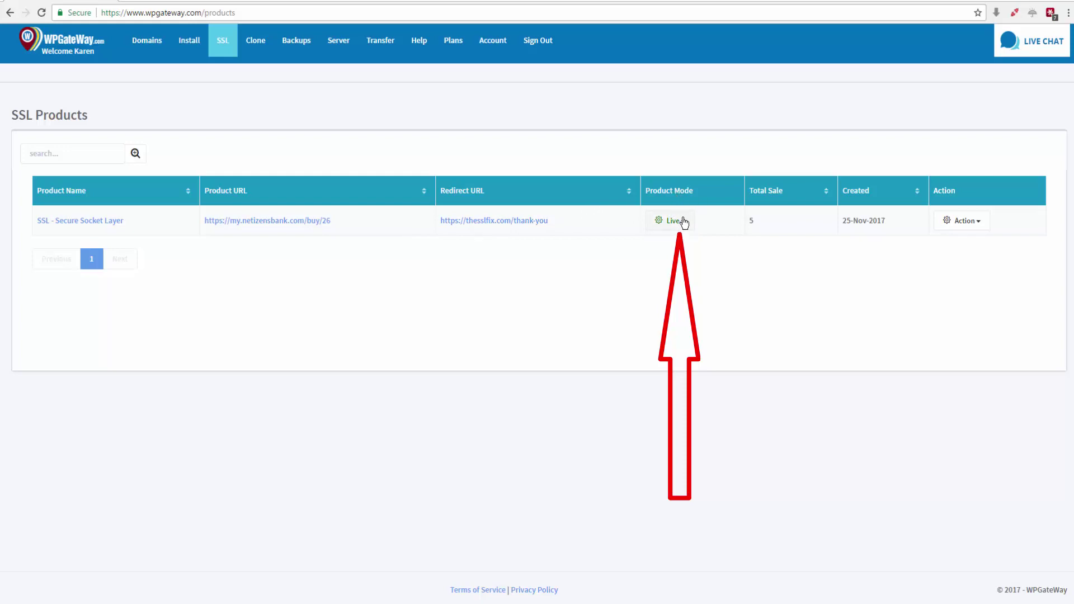
{"action": "left_click", "coordinate": [684, 225]}
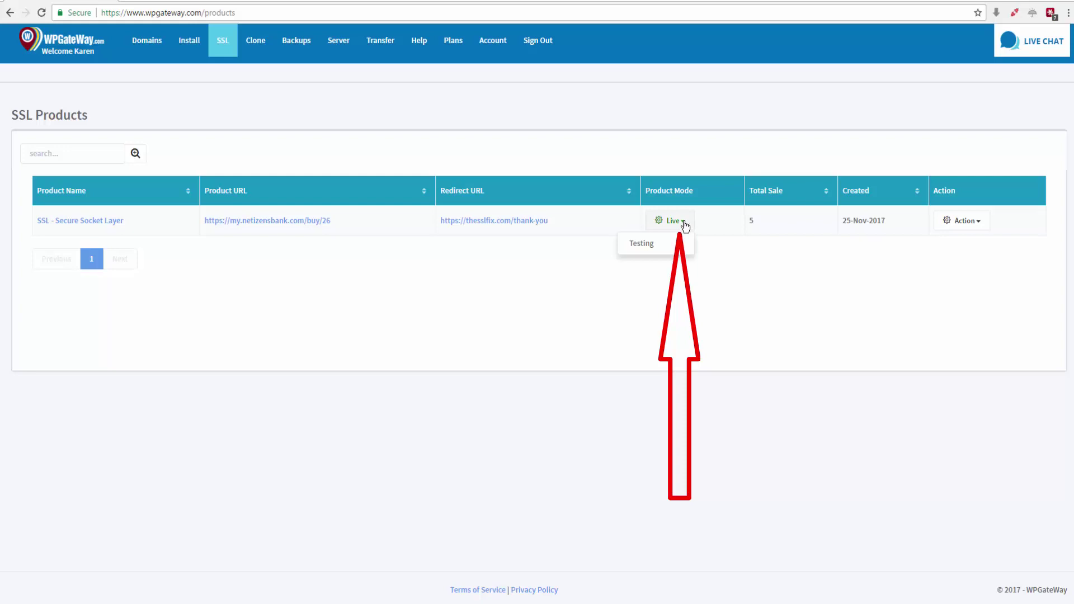
{"action": "left_click", "coordinate": [640, 245]}
{"action": "left_click", "coordinate": [590, 84]}
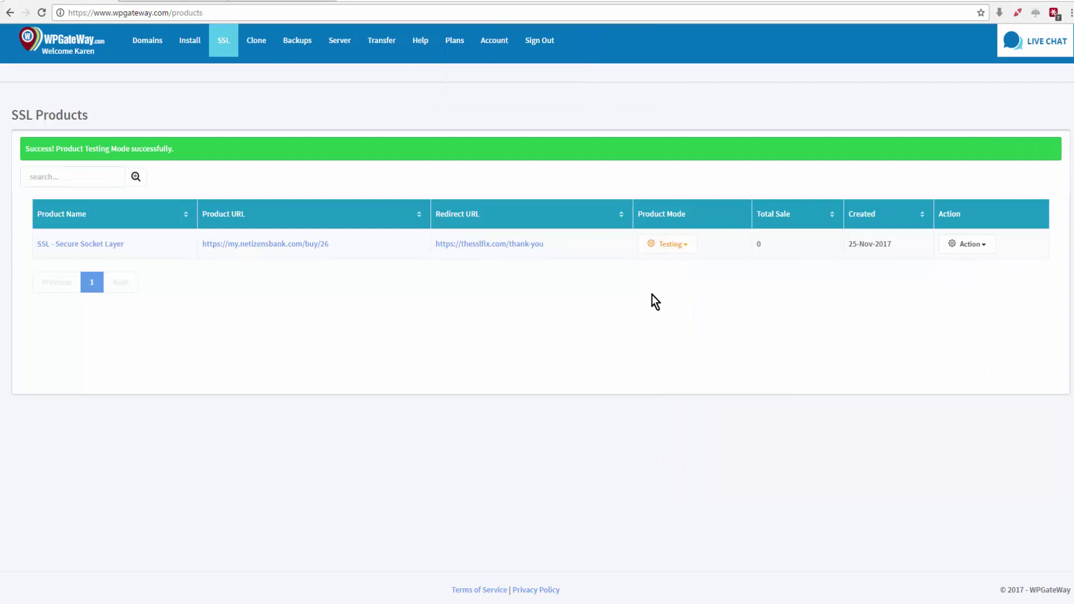
{"action": "left_click", "coordinate": [154, 3]}
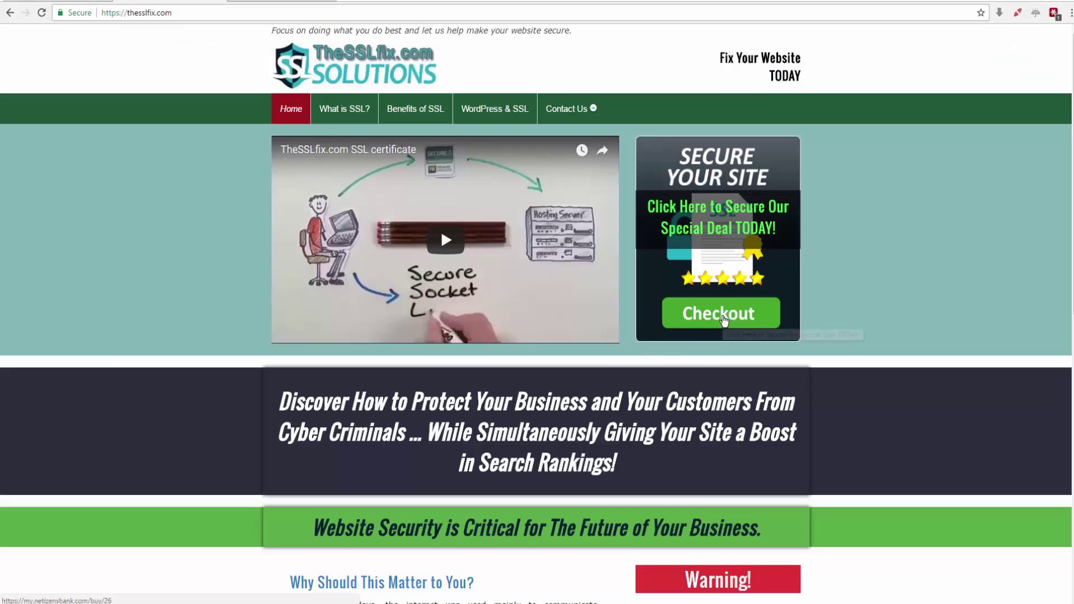
Step: Start checkout for the SSL deal and begin entering the buyer's first name
{"action": "left_click", "coordinate": [720, 316]}
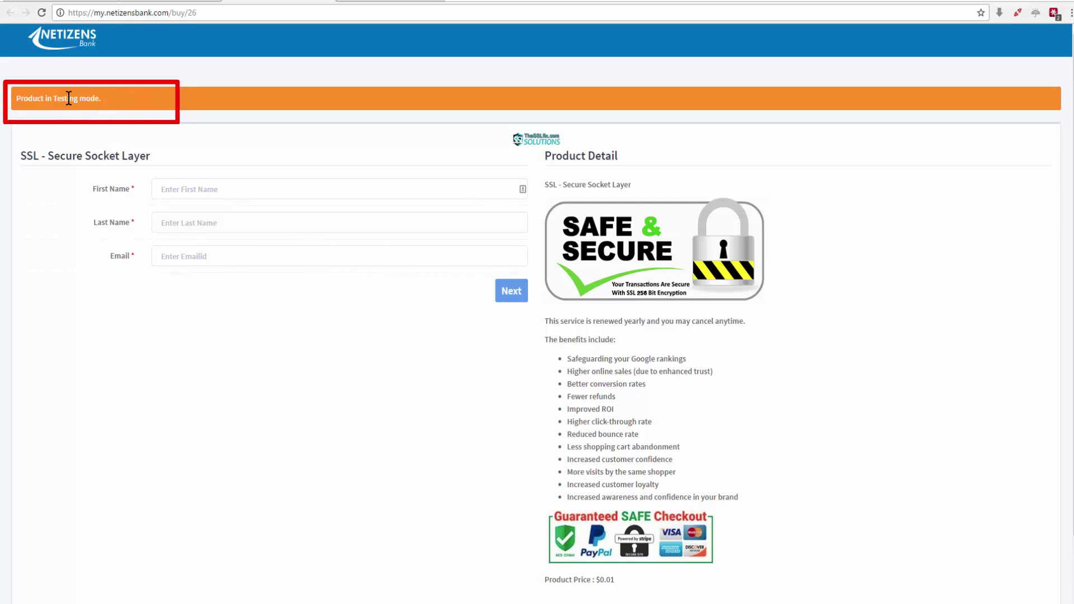
{"action": "scroll", "coordinate": [470, 549], "scroll_direction": "down", "scroll_amount": 2}
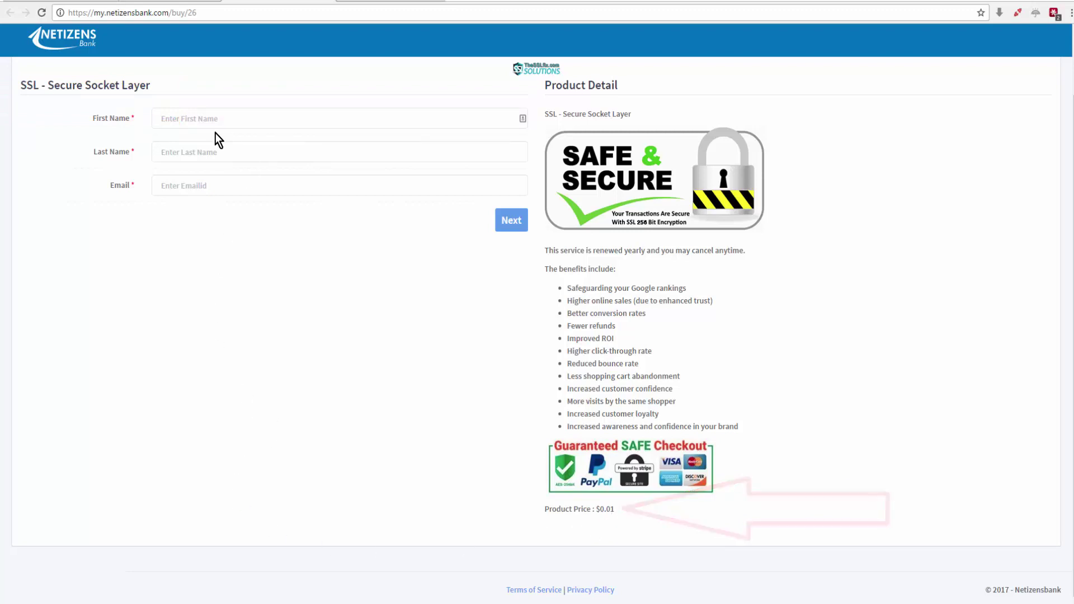
{"action": "left_click", "coordinate": [192, 116]}
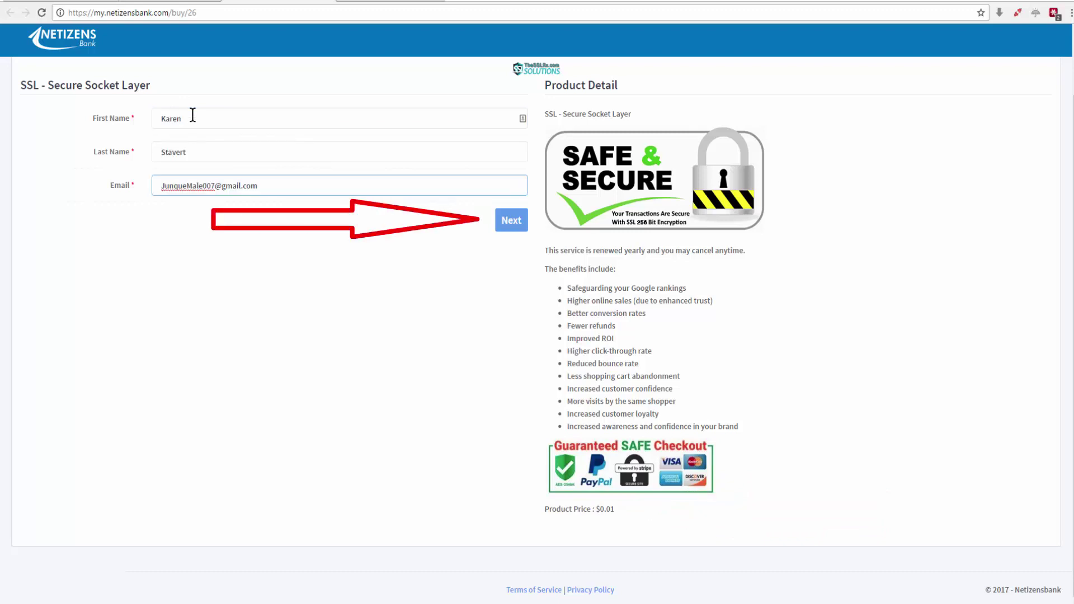
Step: Continue to payment, place the test order, and submit the SSL installation and contact details
{"action": "left_click", "coordinate": [511, 221]}
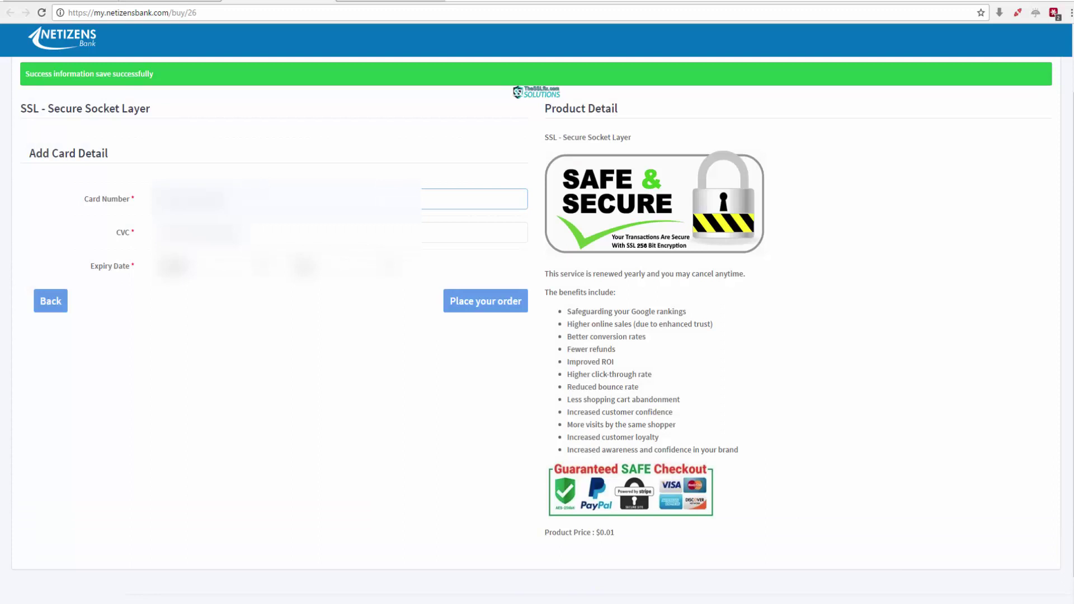
{"action": "left_click", "coordinate": [483, 302]}
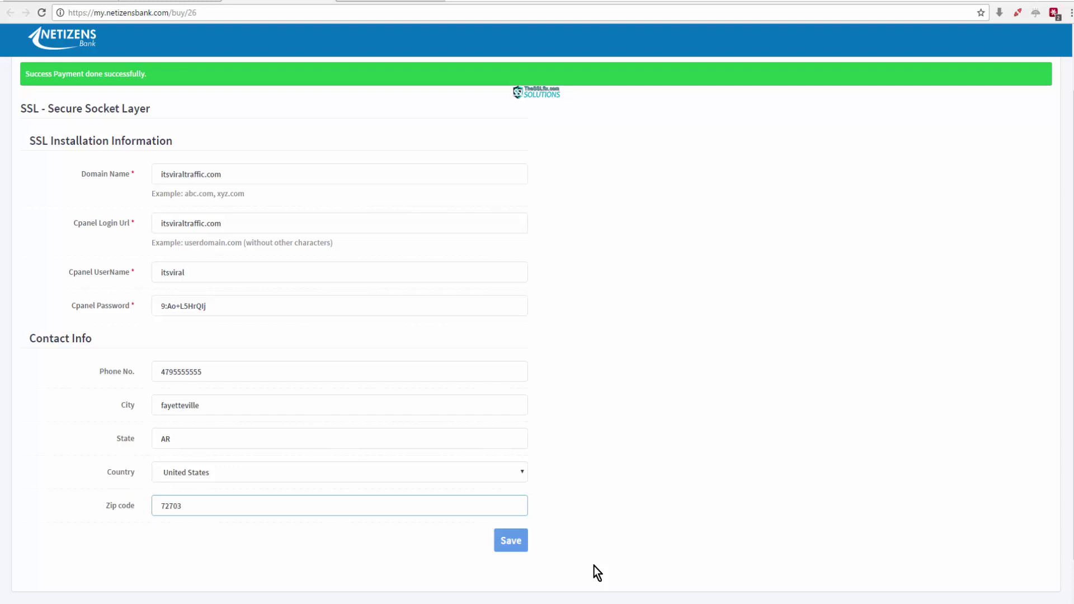
{"action": "key", "text": "Return"}
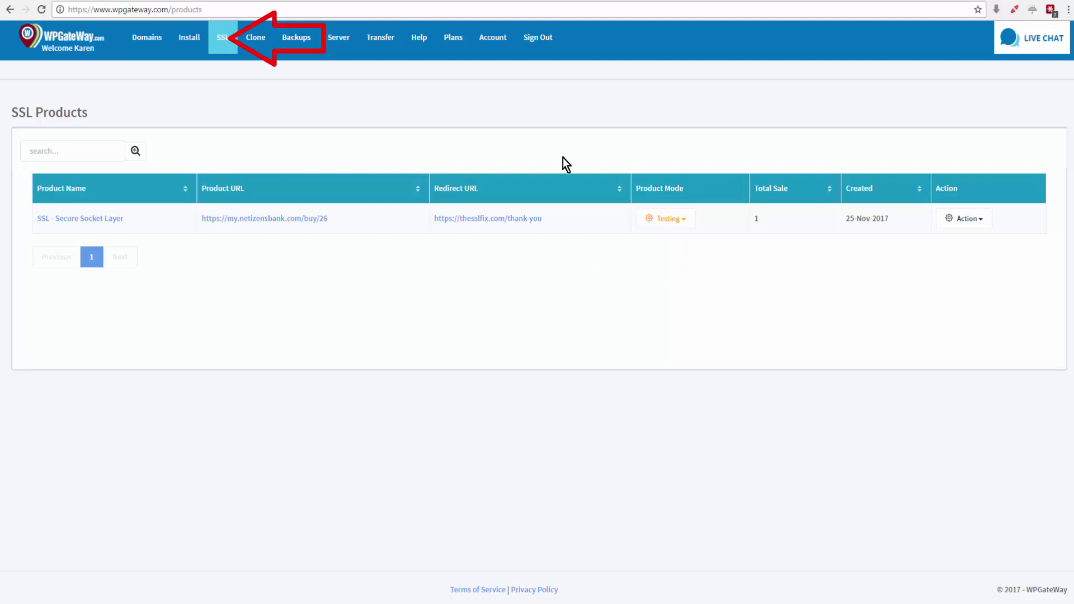
Step: From SSL > Products, change the product's mode from Testing to Live and confirm with OK
{"action": "left_click", "coordinate": [223, 54]}
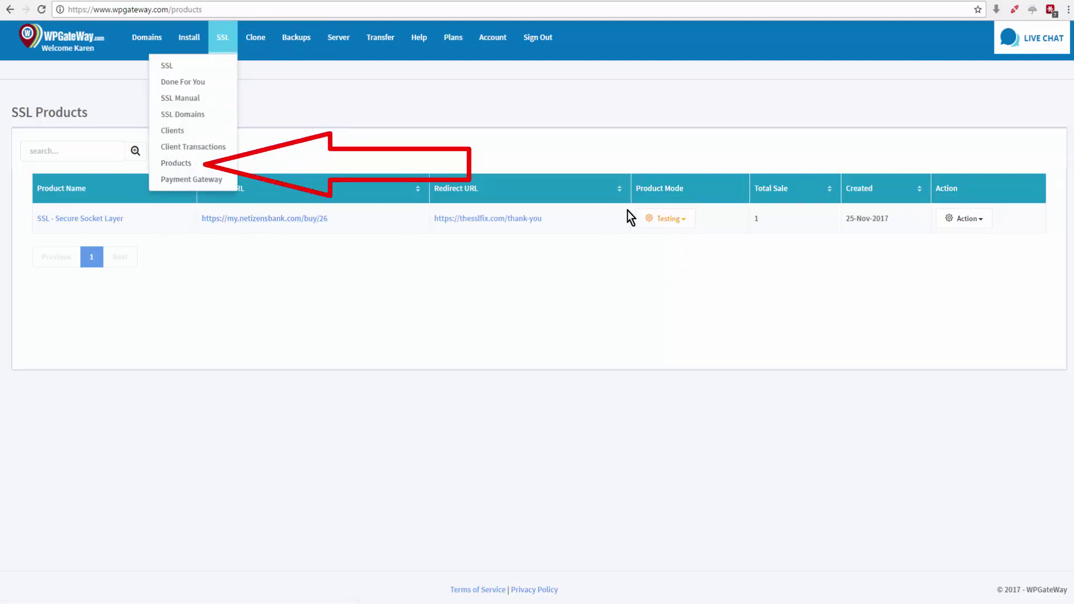
{"action": "left_click", "coordinate": [683, 221]}
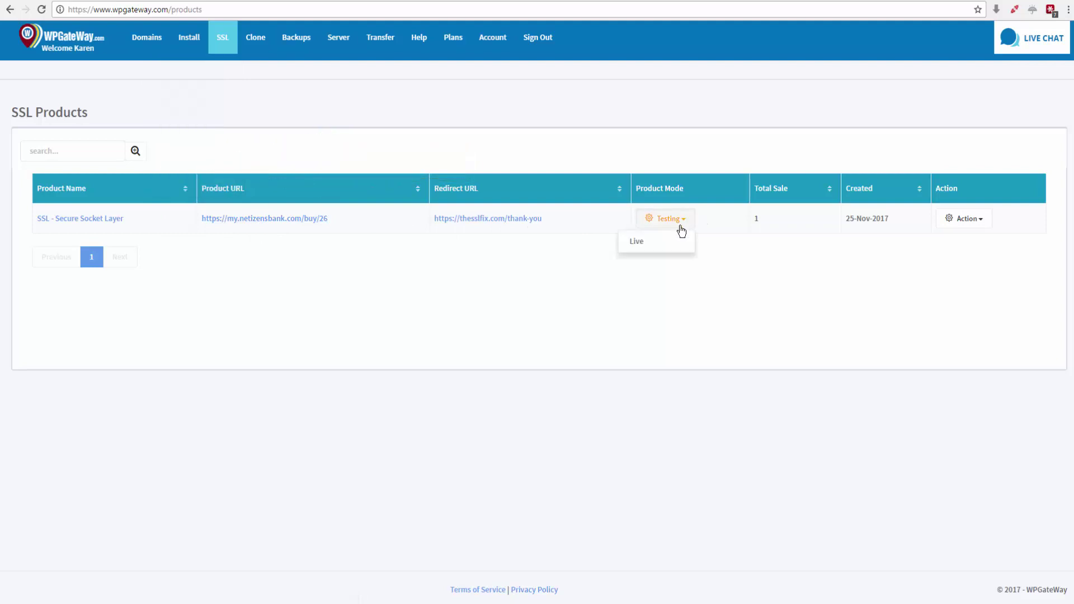
{"action": "left_click", "coordinate": [637, 244]}
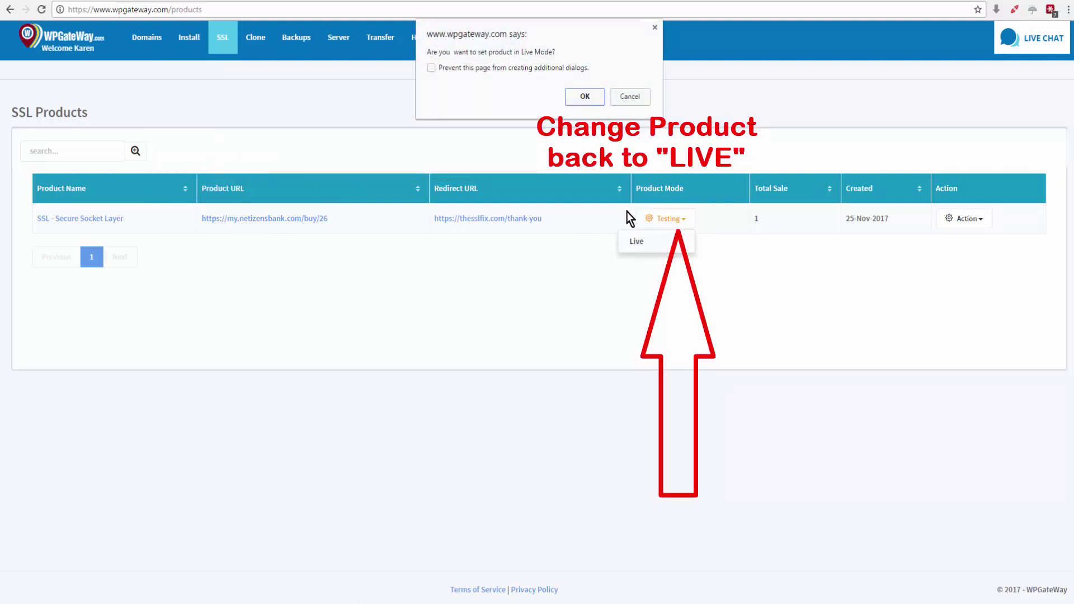
{"action": "left_click", "coordinate": [587, 100]}
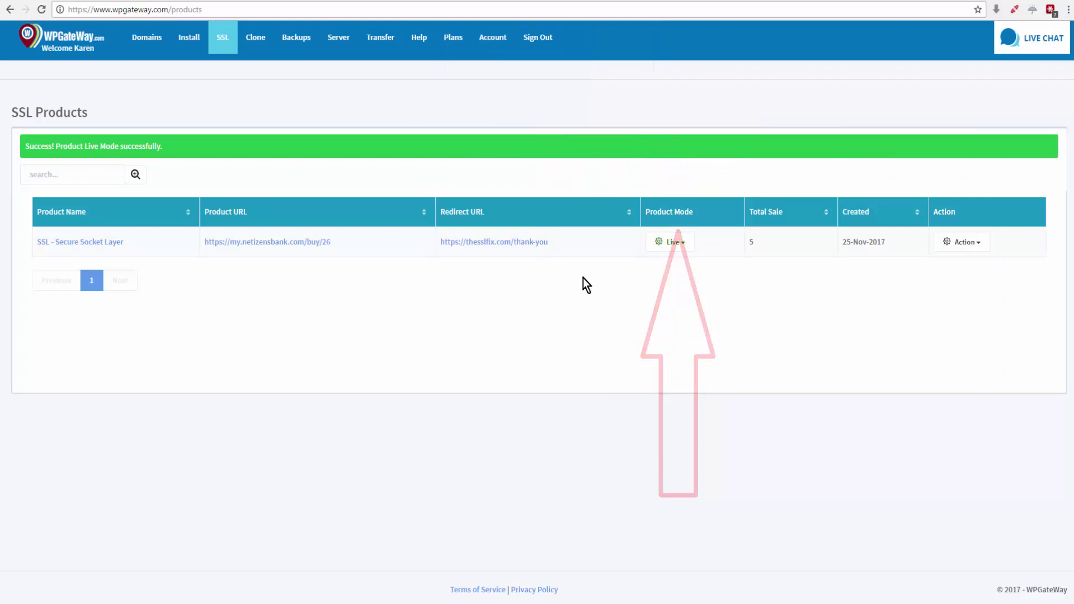